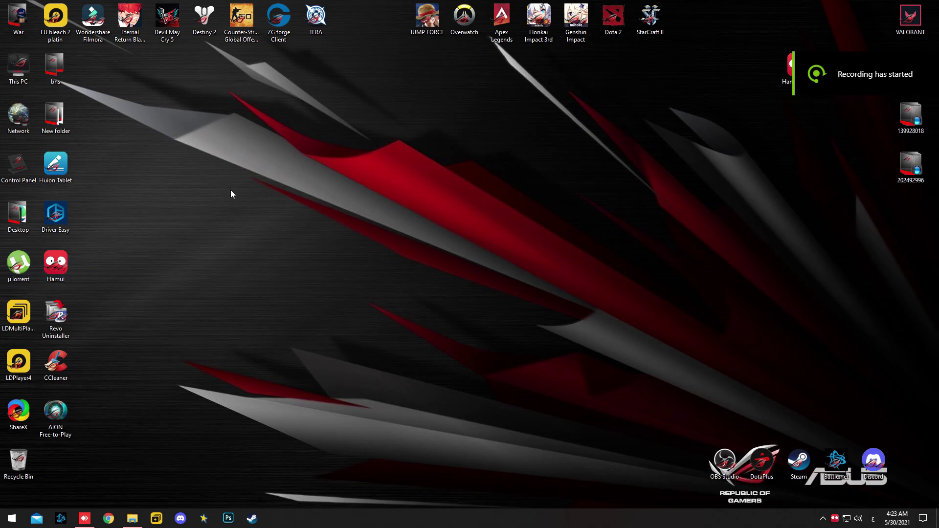
left_click_drag(244, 99, 686, 330)
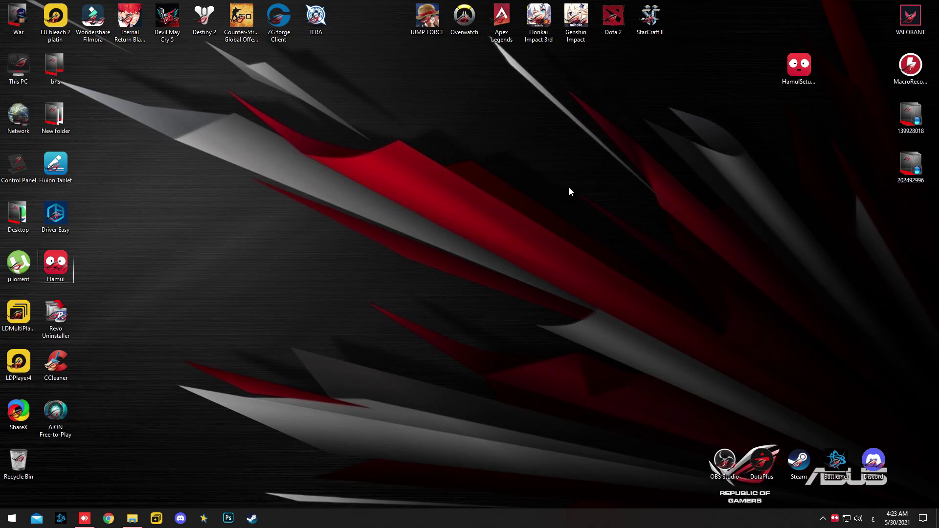
left_click_drag(137, 242, 59, 285)
Switch to the laptop's AnyDesk session, run HamulSetup there and install the VB-Audio virtual microphone driver
left_click(83, 469)
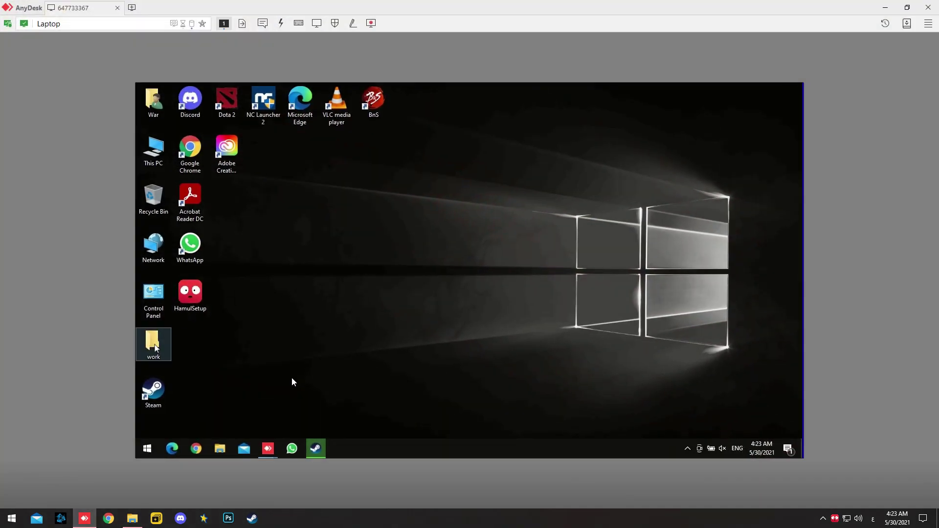
left_click(180, 304)
double_click(186, 297)
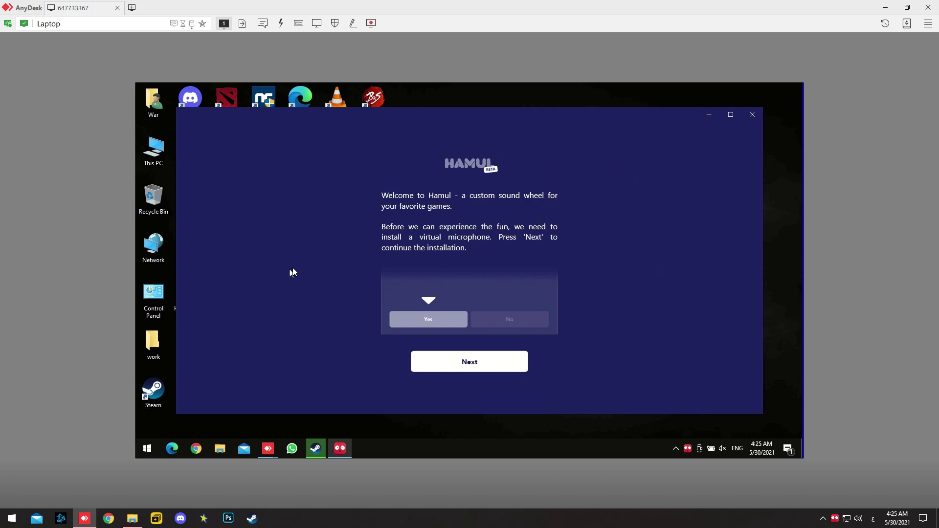
left_click(500, 370)
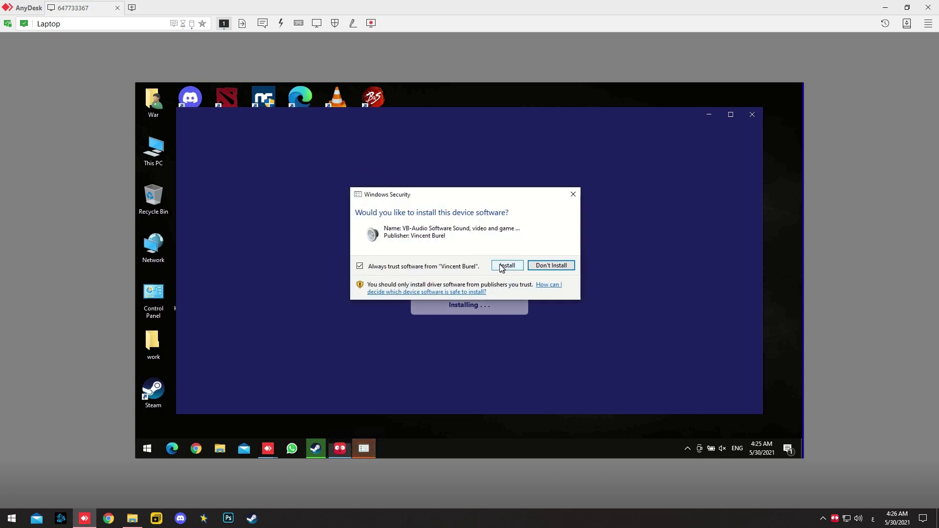
left_click(500, 265)
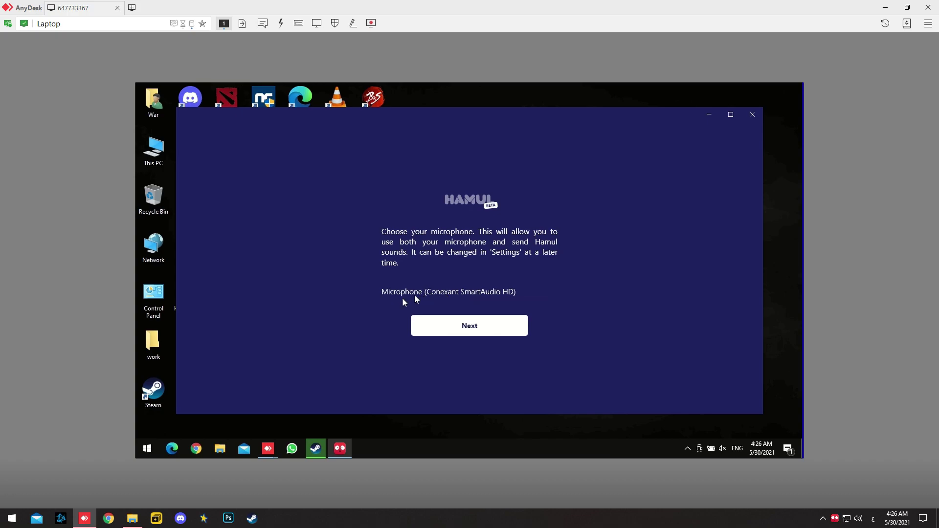
Choose Microphone (Conexant SmartAudio HD) as Hamul's microphone and continue to the account signup page
left_click(445, 293)
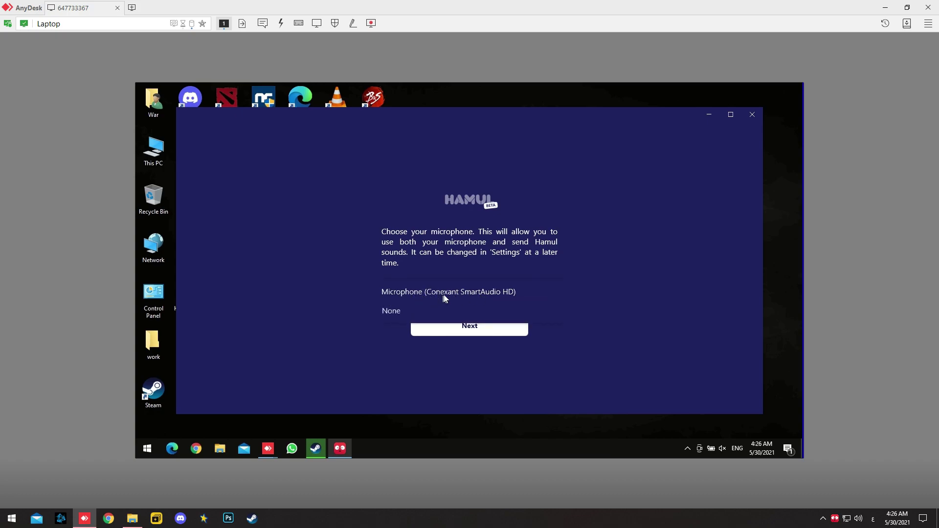
left_click(493, 293)
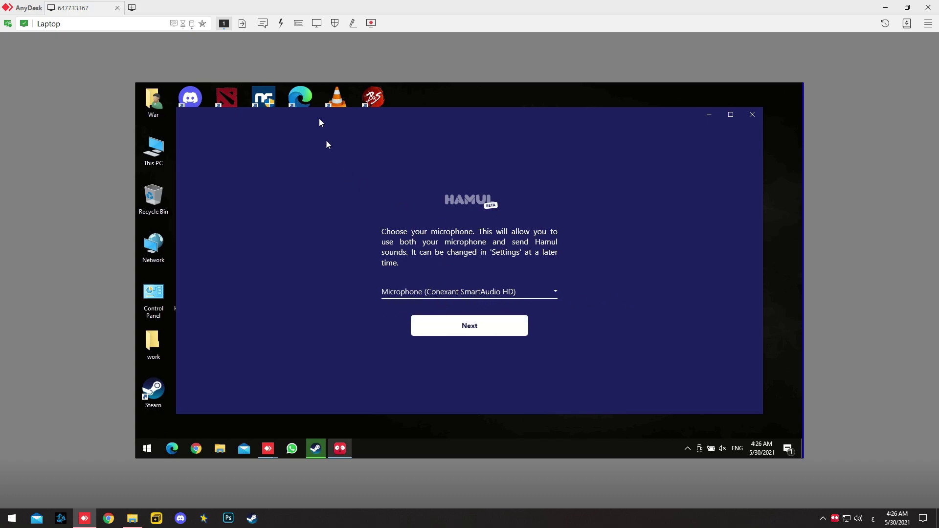
left_click(484, 326)
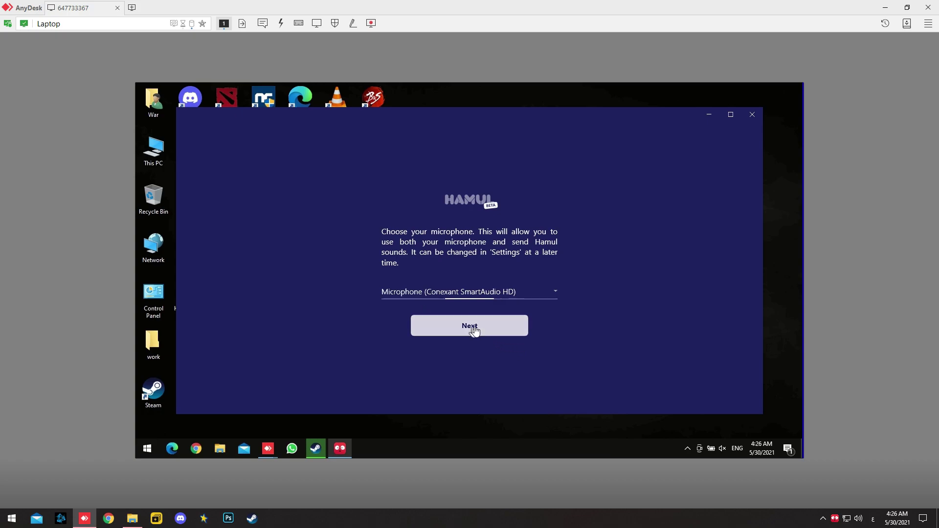
left_click(471, 300)
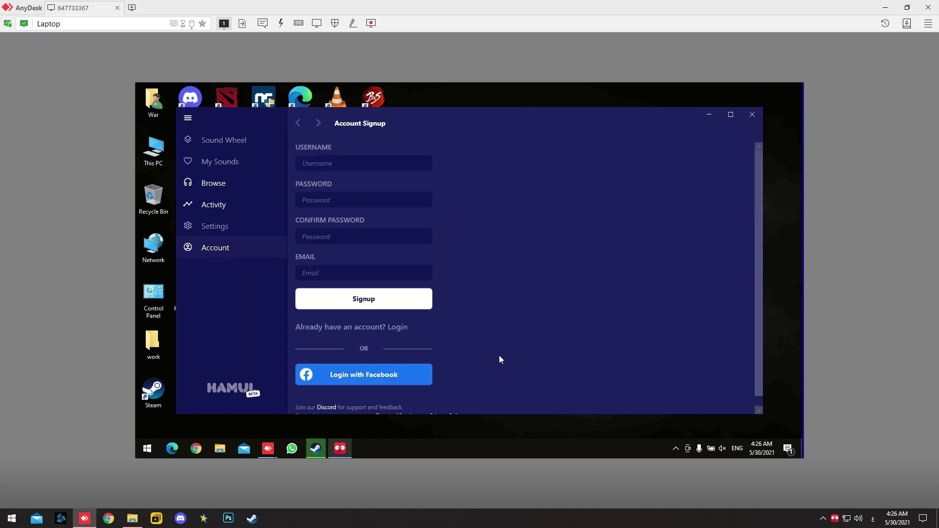
scroll(430, 257, "down", 1)
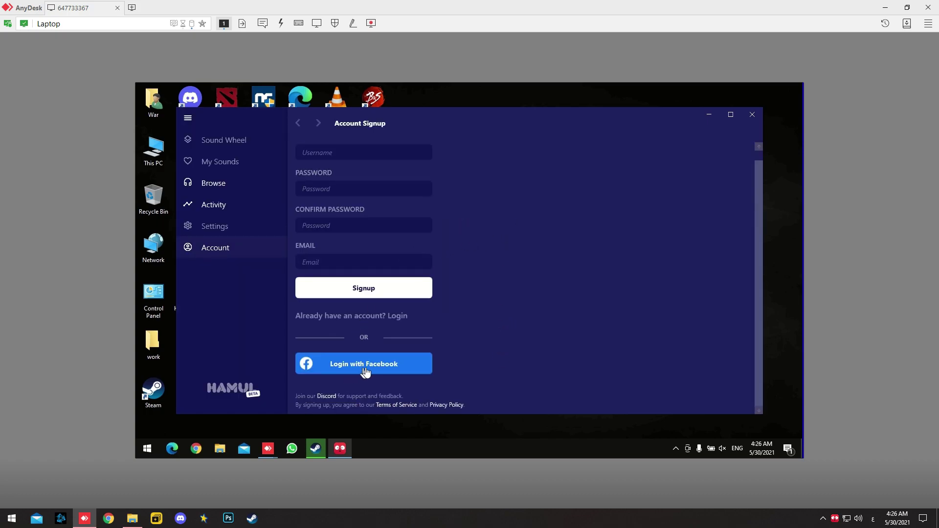
scroll(365, 371, "up", 1)
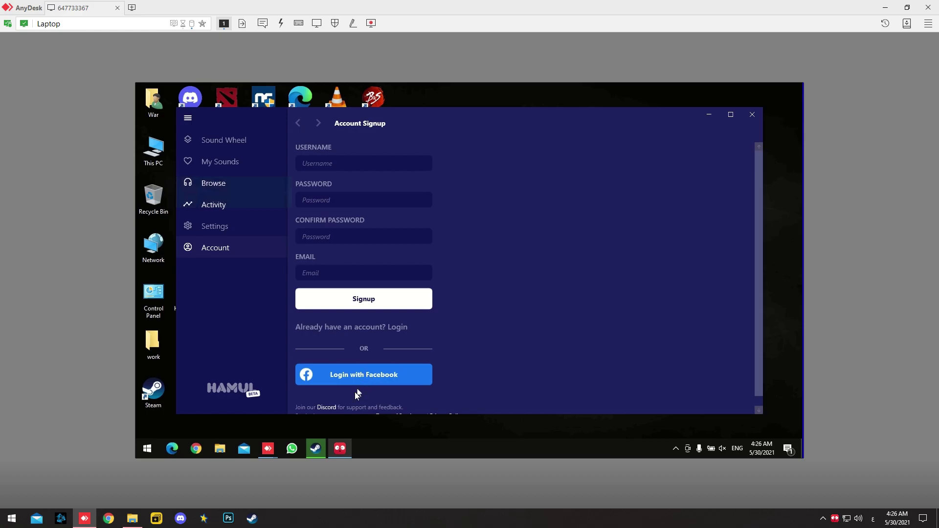
Open the local PC's Hamul app in place of the AnyDesk session and show its settings
left_click(835, 522)
left_click(885, 8)
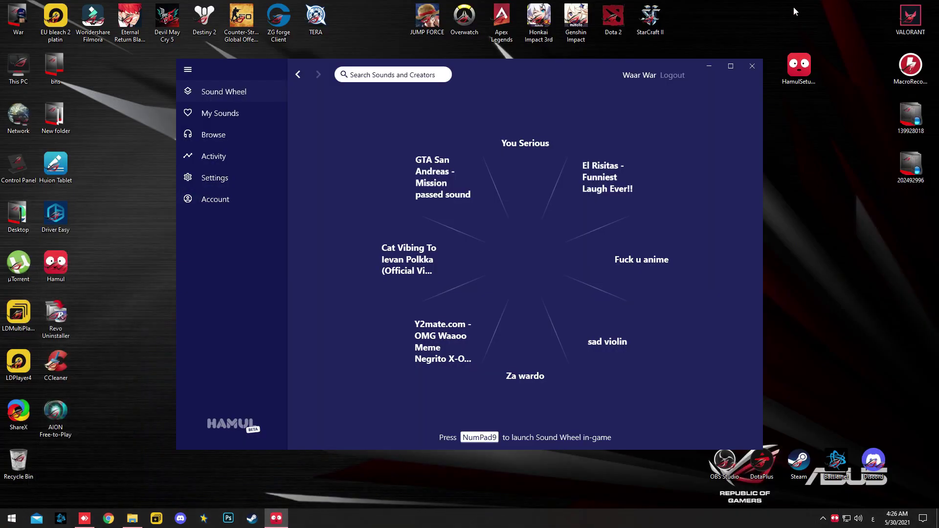
left_click_drag(521, 66, 514, 71)
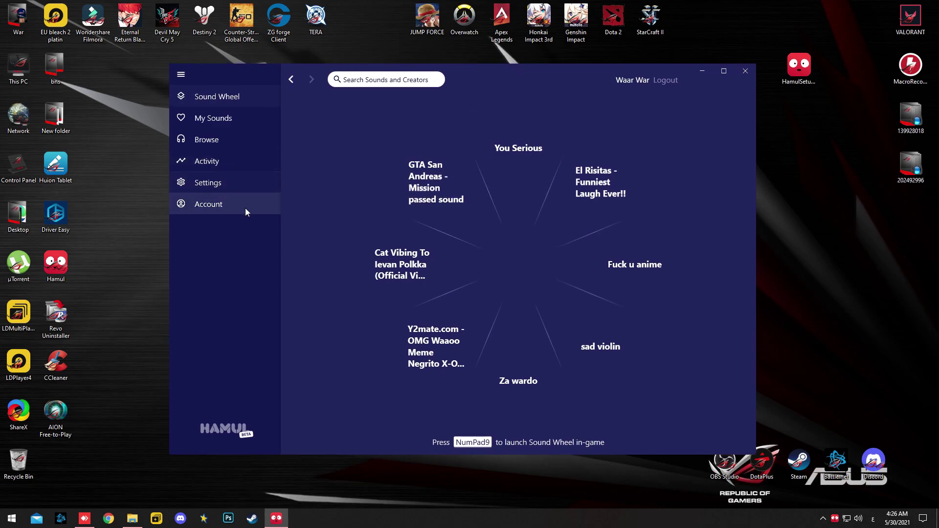
left_click(247, 181)
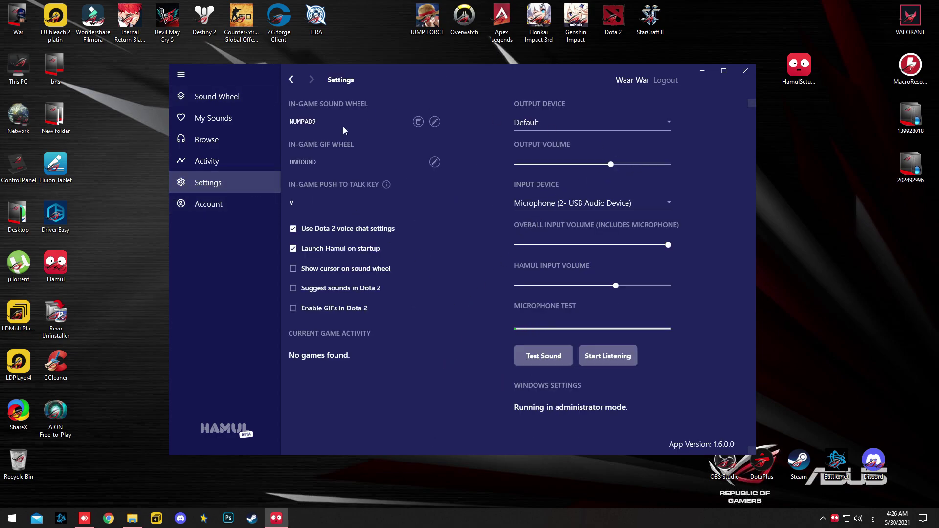
Launch Dota 2 and bring up Hamul's in-game sound wheel
left_click(823, 517)
right_click(823, 460)
left_click(837, 319)
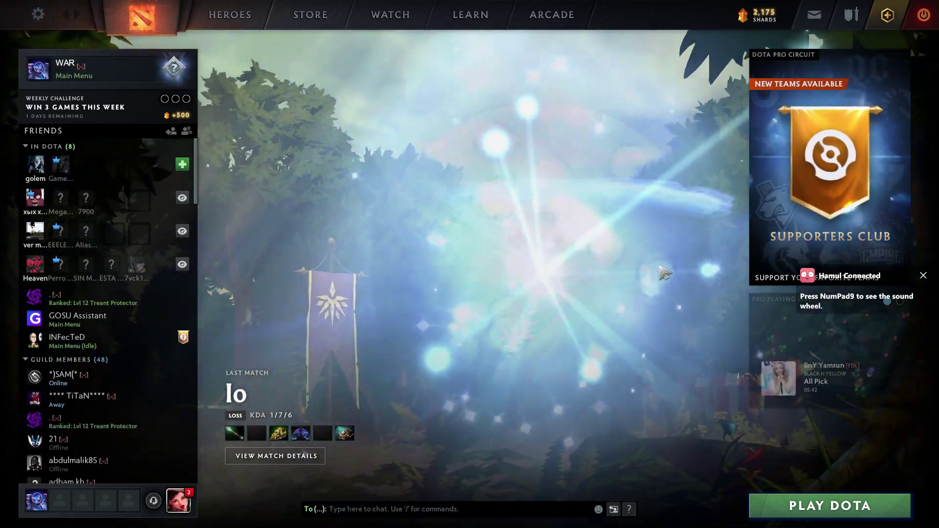
key("KP_9")
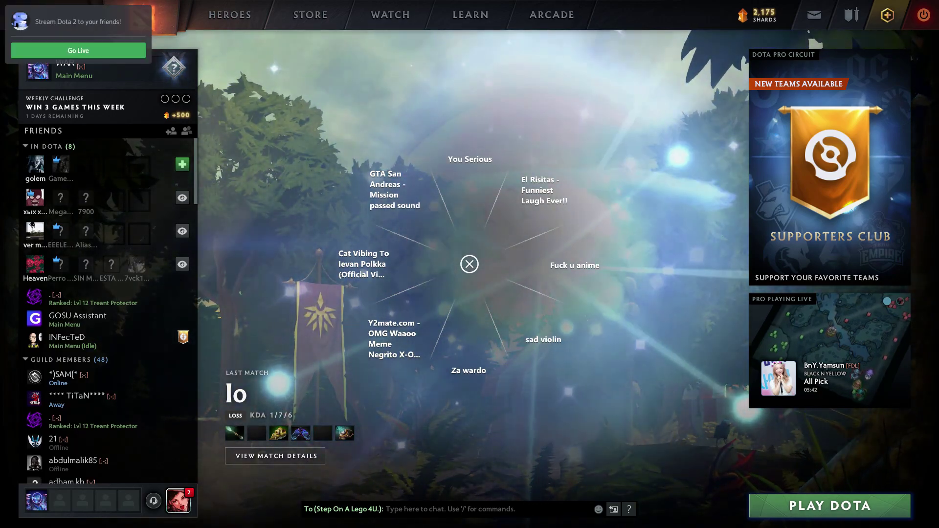
Enable "Show cursor on sound wheel" in Hamul's settings and try out the sound wheel in Dota 2
key("alt+Tab")
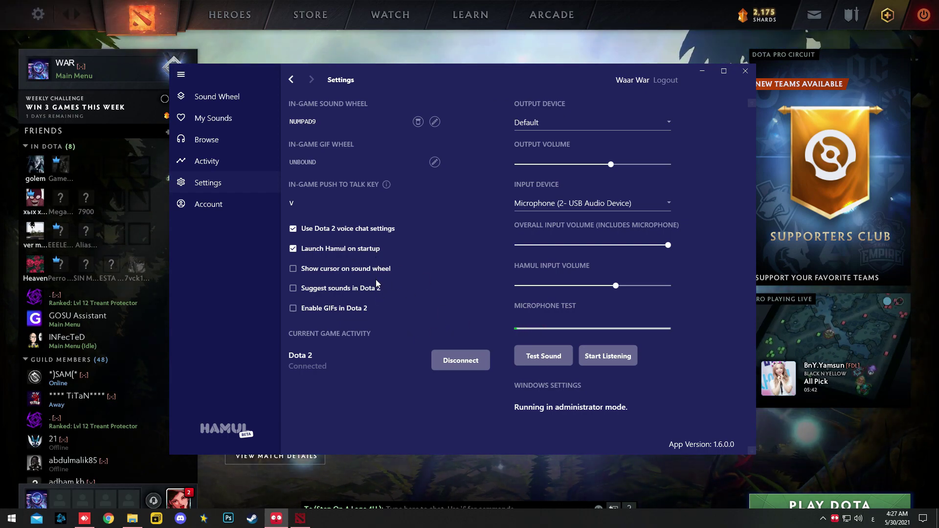
left_click(342, 272)
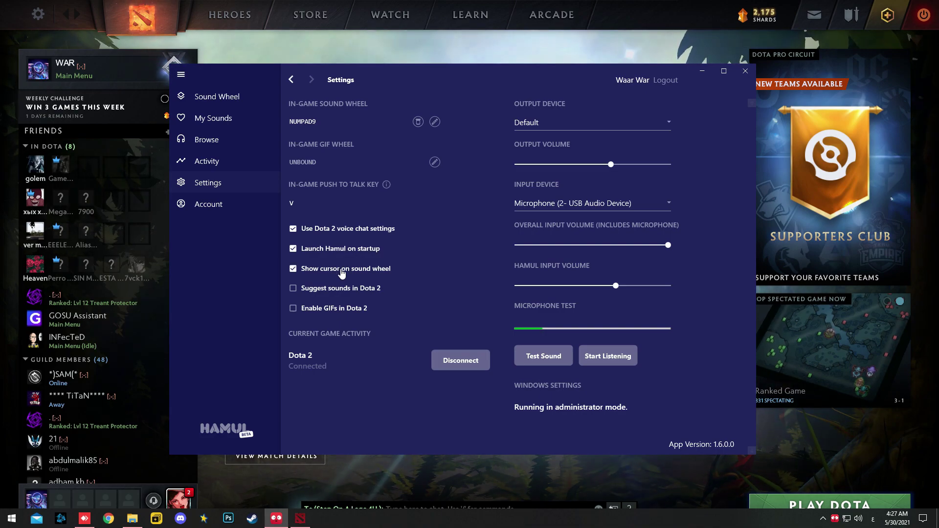
left_click(483, 60)
key("KP_9")
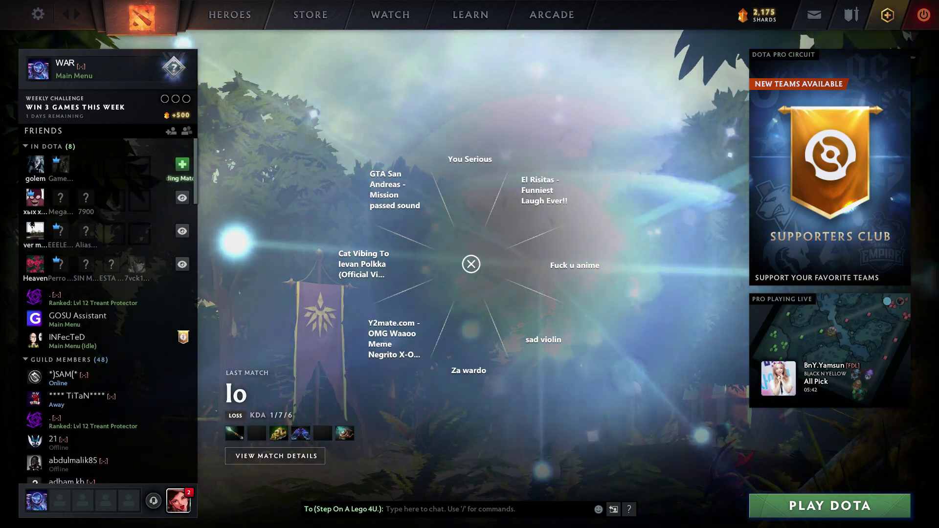
key("KP_9")
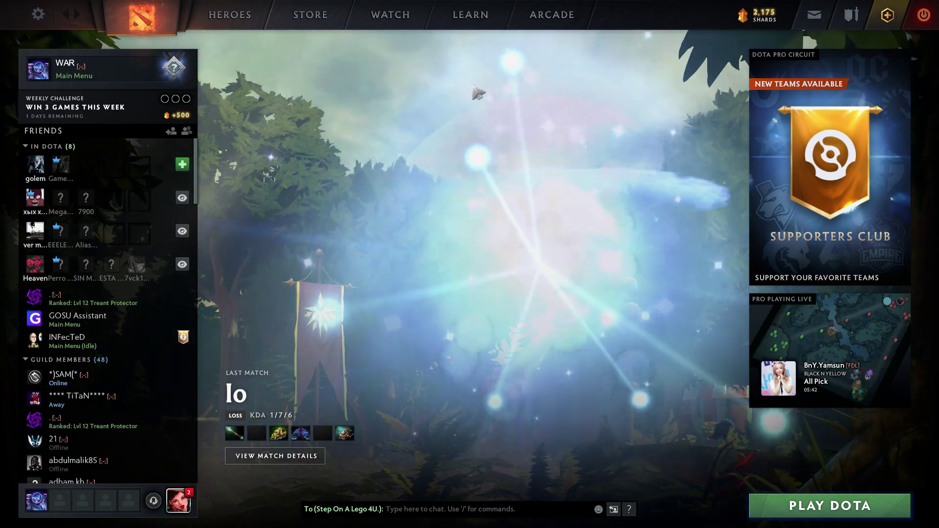
Disable "Show cursor on sound wheel" in Hamul's settings and check the sound wheel in Dota 2 again
key("alt+Tab")
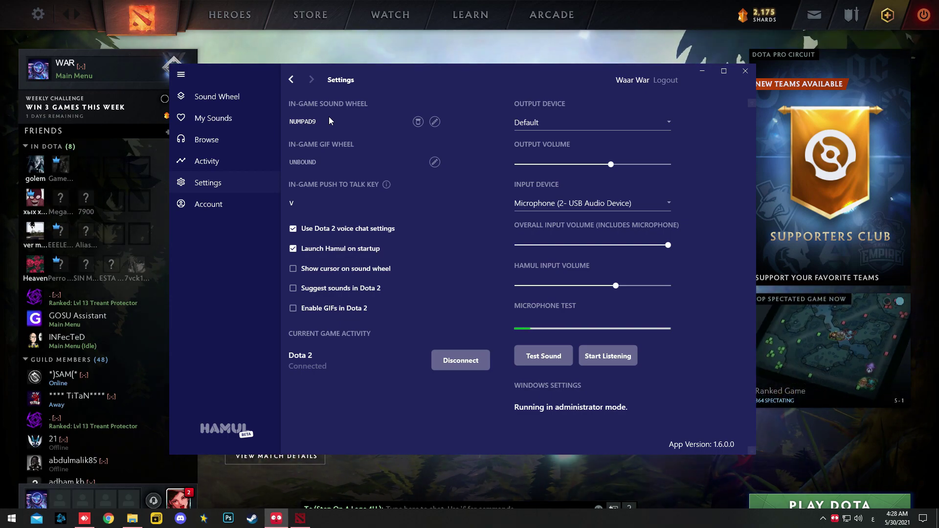
left_click(432, 60)
key("KP_9")
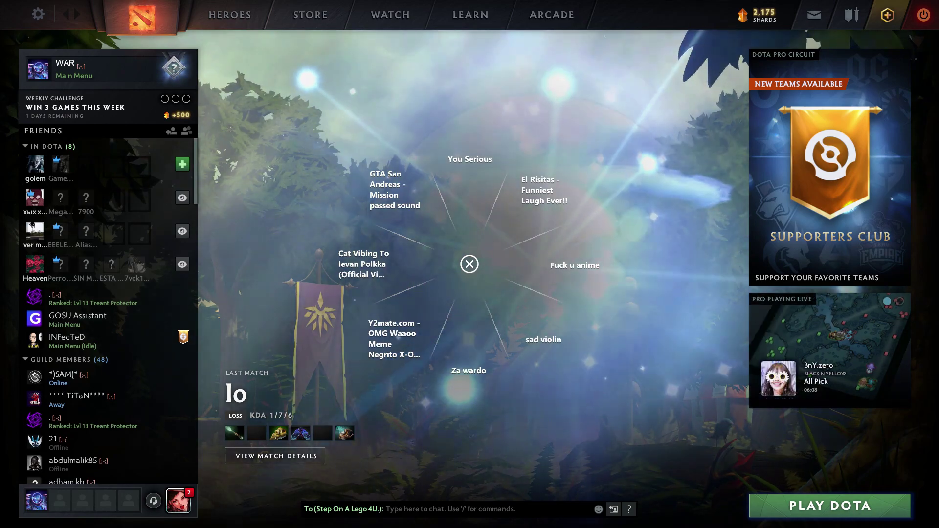
key("KP_9")
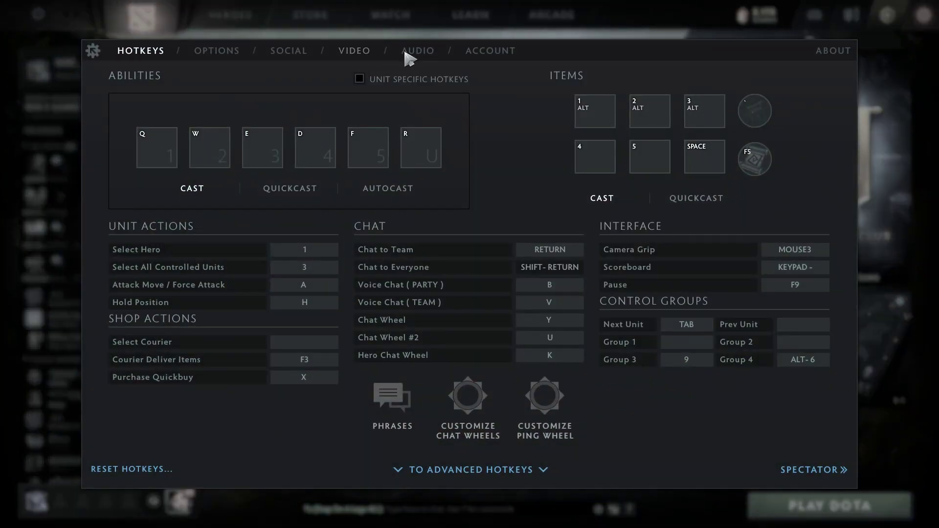
Compare the team voice chat push-to-talk key in Dota 2's audio settings with Hamul's in-game push to talk key
left_click(426, 49)
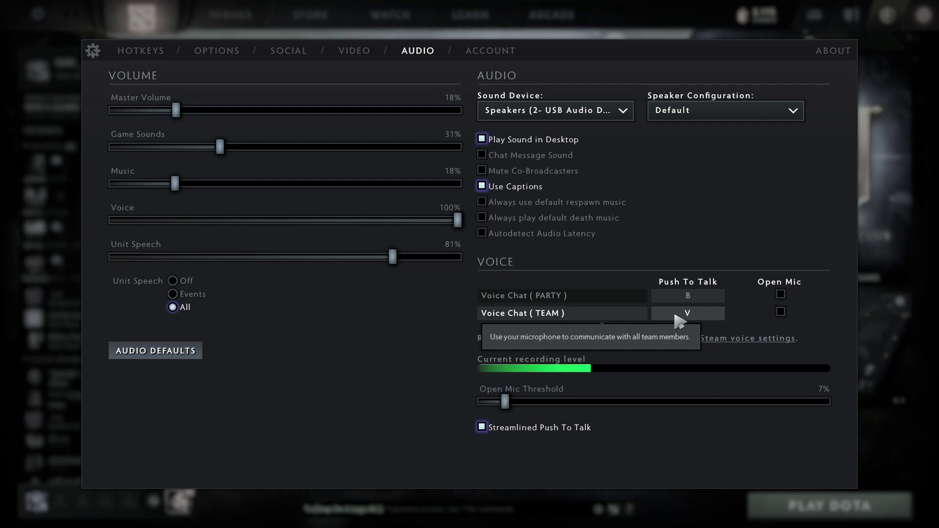
key("alt+Tab")
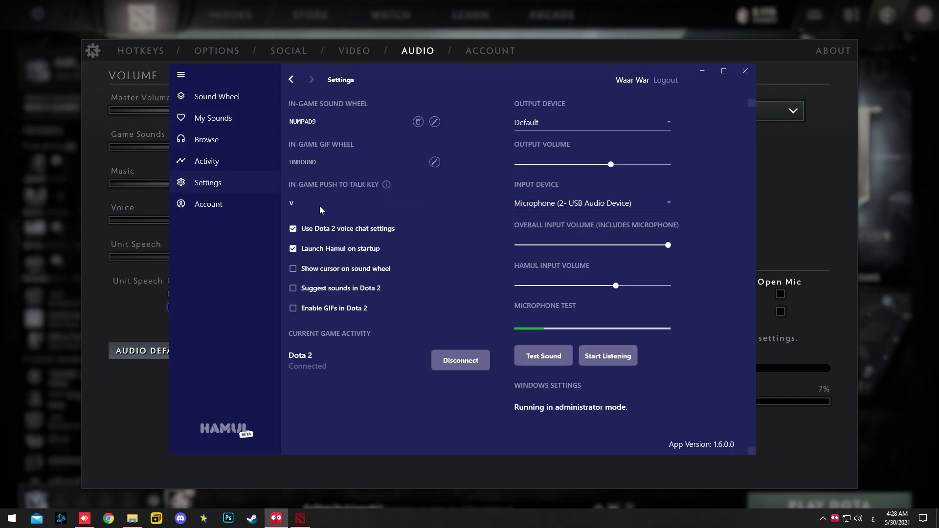
Look through Hamul's Activity feed of uploaded sounds and the creators on the Browse page
left_click(257, 161)
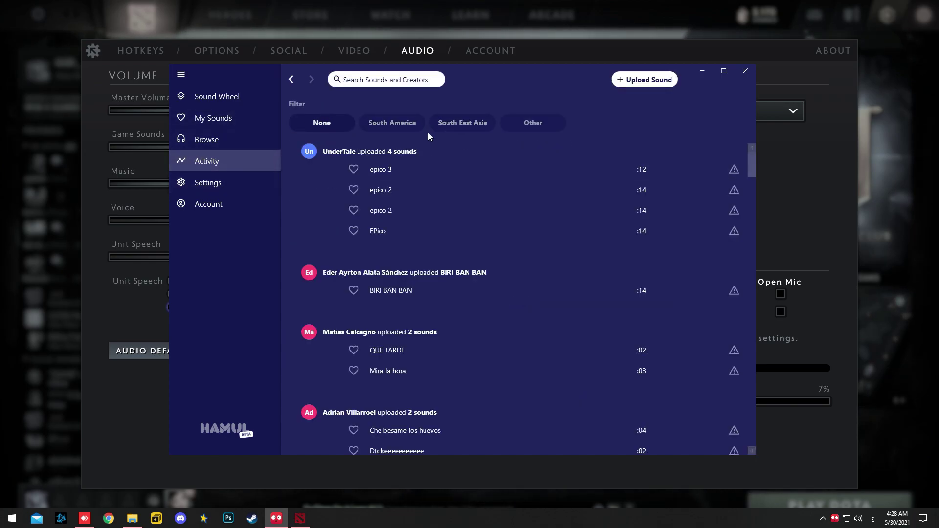
left_click(258, 139)
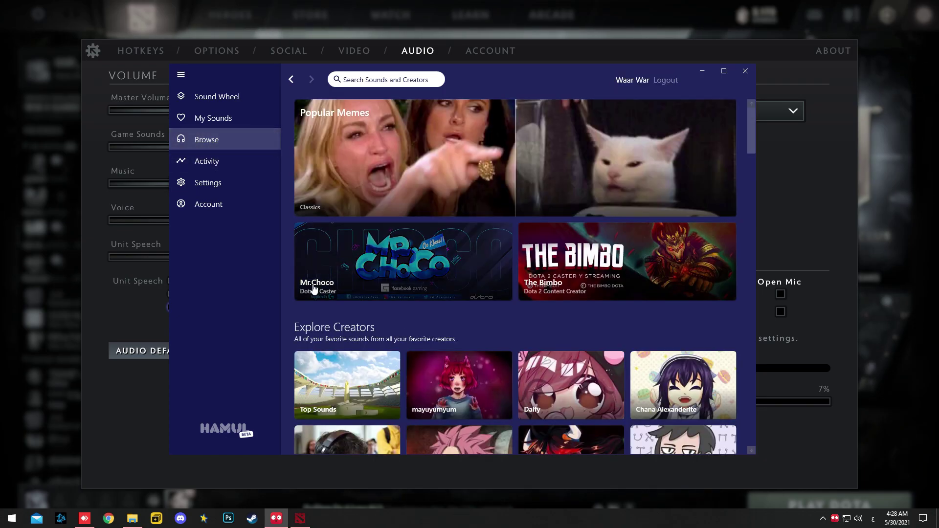
scroll(487, 246, "down", 2)
scroll(487, 247, "down", 12)
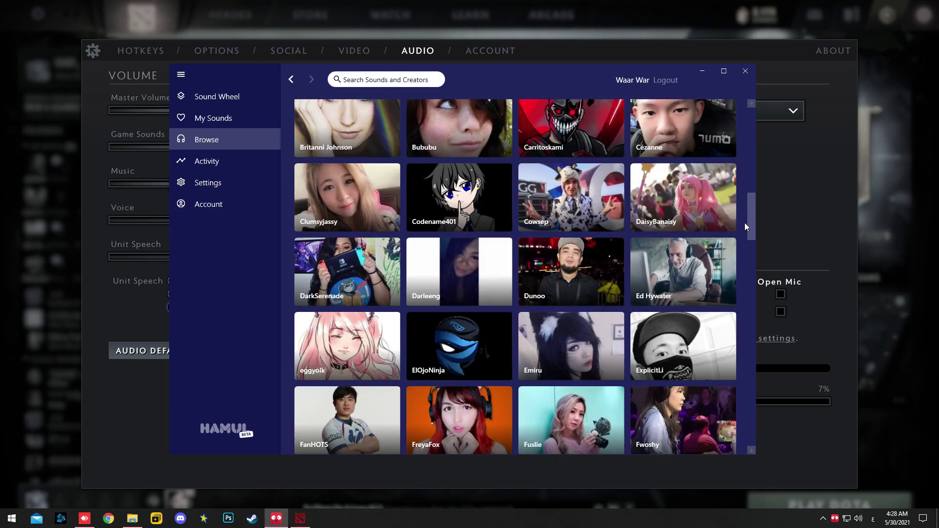
left_click_drag(752, 229, 745, 128)
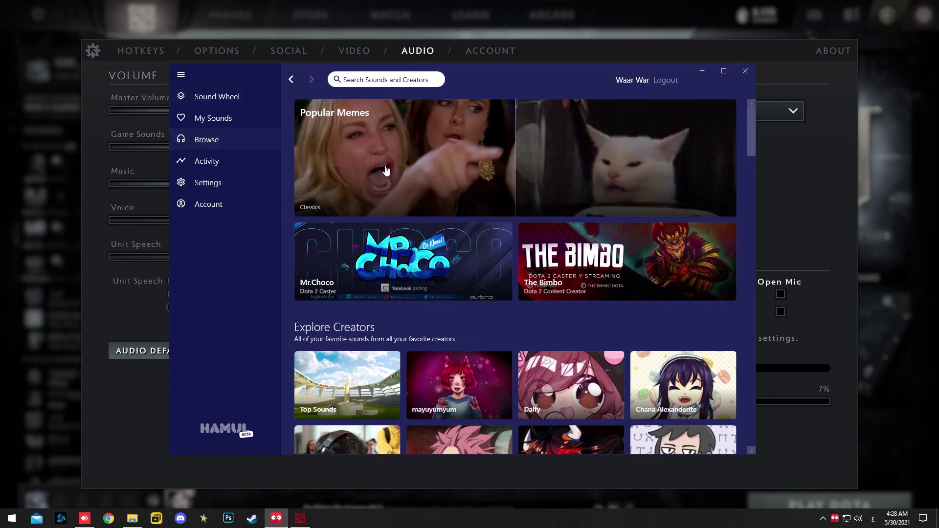
Open the Popular Memes collection and look through its list of sounds
left_click(398, 125)
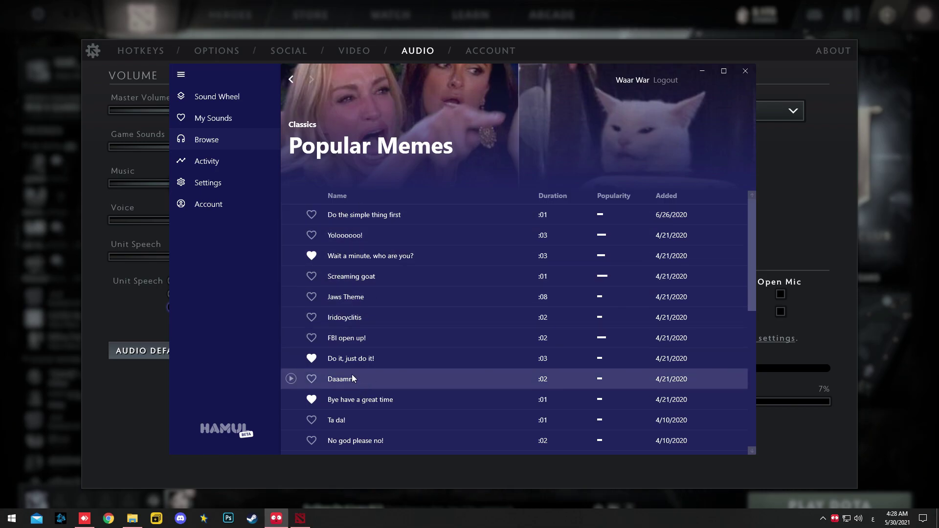
scroll(356, 263, "down", 5)
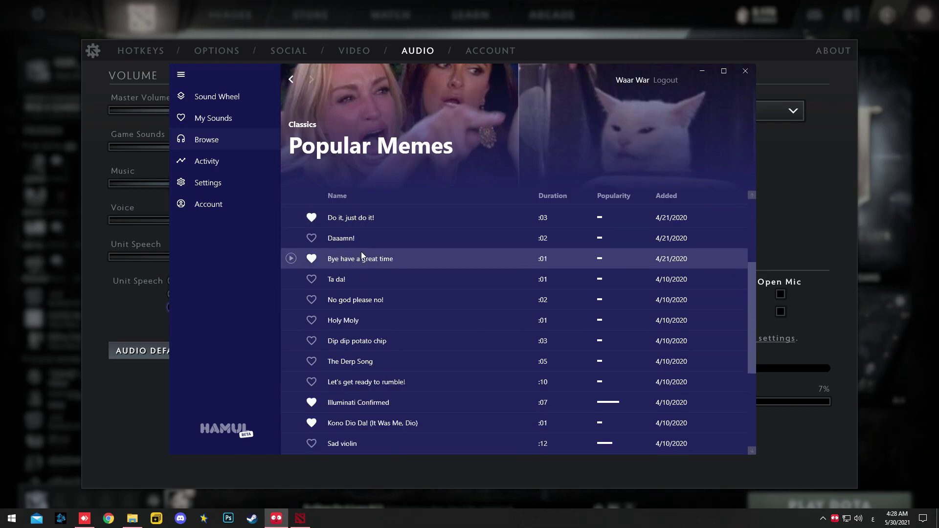
scroll(362, 268, "down", 3)
scroll(353, 331, "up", 7)
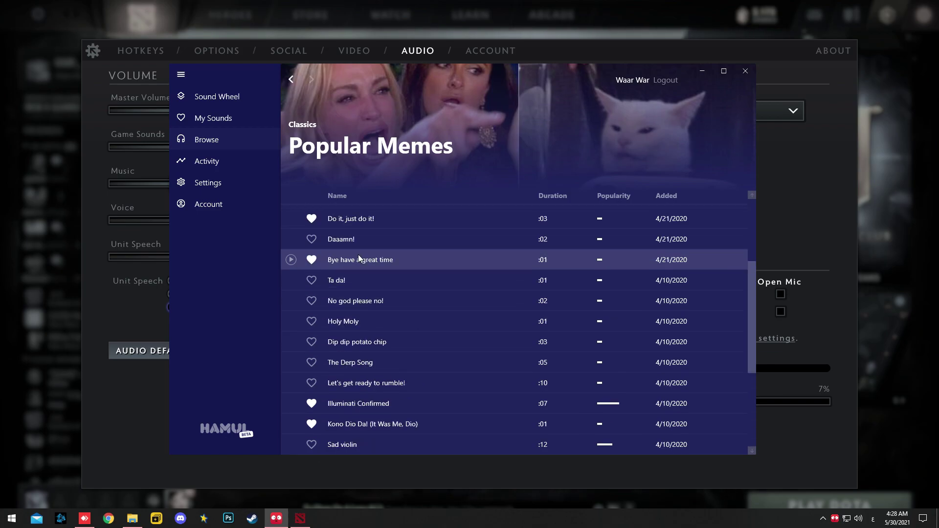
View the saved sounds in My Sounds and return to the Popular Memes collection
left_click(244, 116)
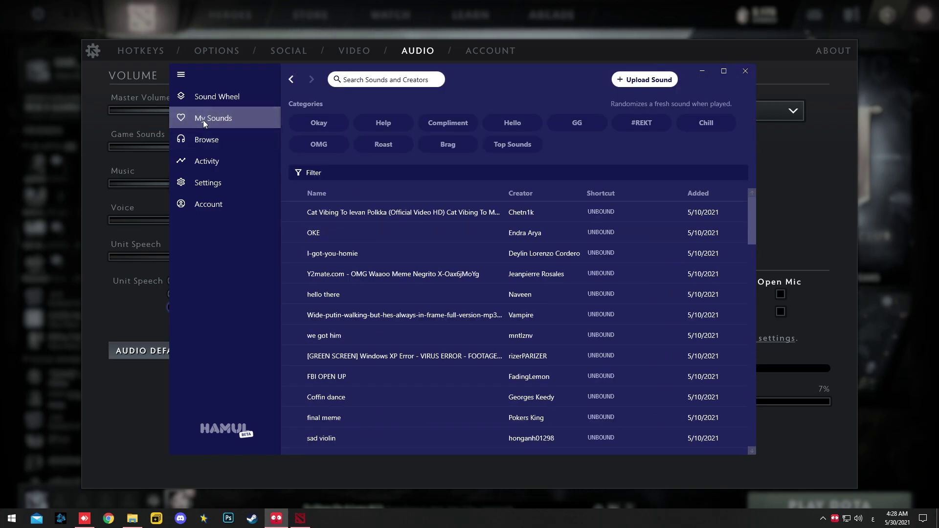
left_click(202, 140)
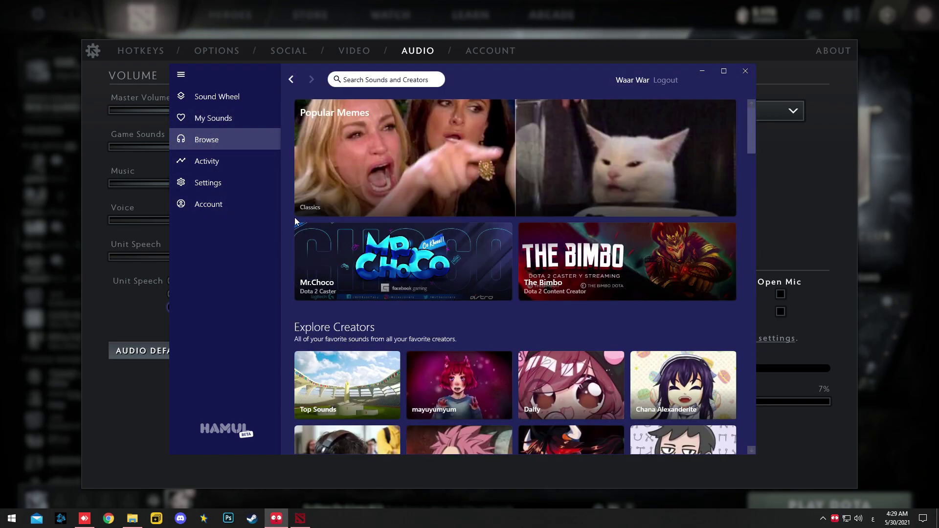
left_click(368, 178)
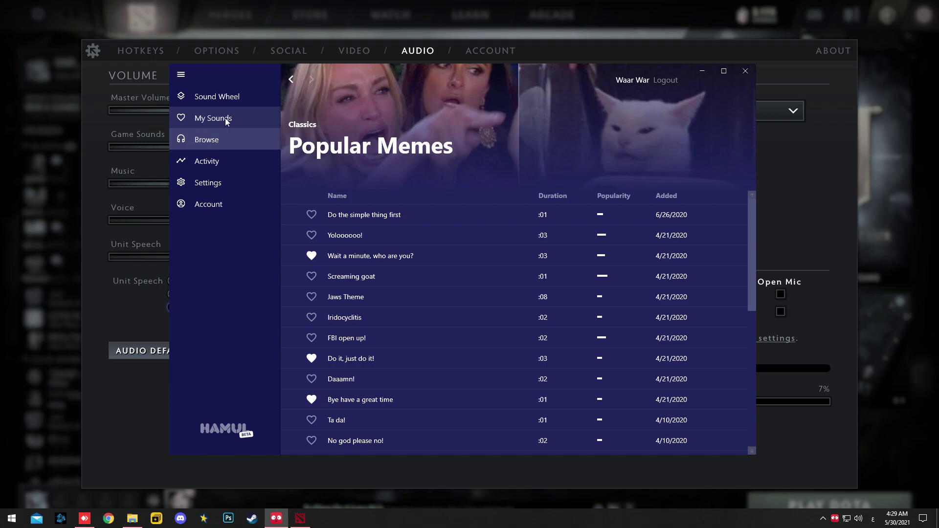
Preview the Screaming goat sound from Popular Memes and view the saved sounds in My Sounds
left_click(291, 277)
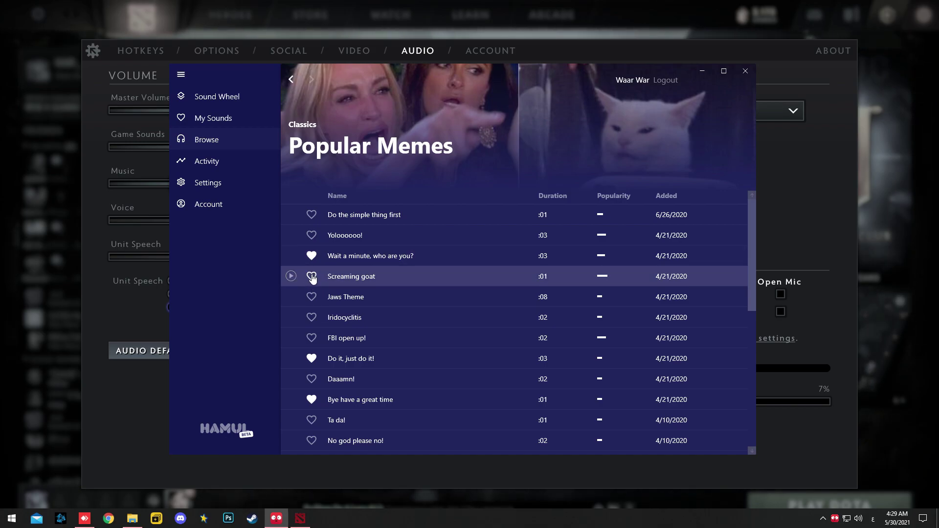
left_click(234, 118)
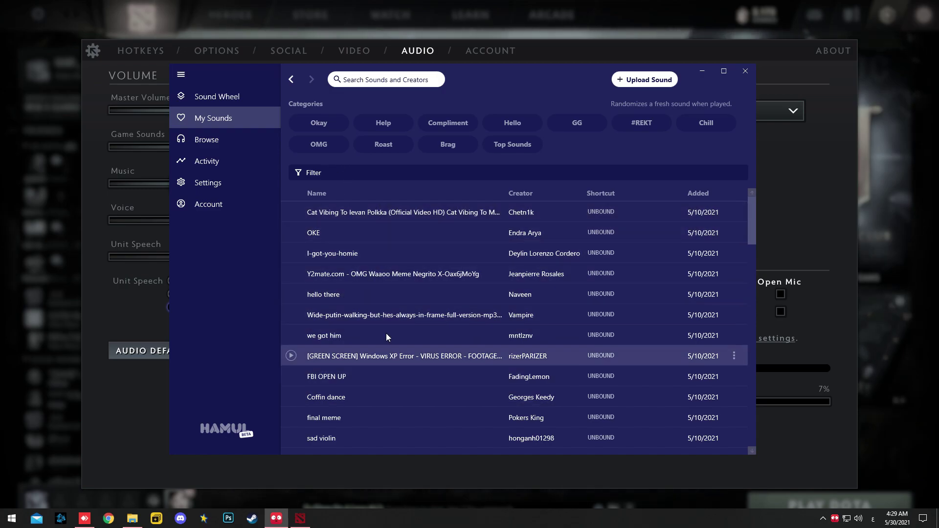
Show the Sound Wheel and view the replacement sounds and categories offered for its You Serious slot
left_click(225, 98)
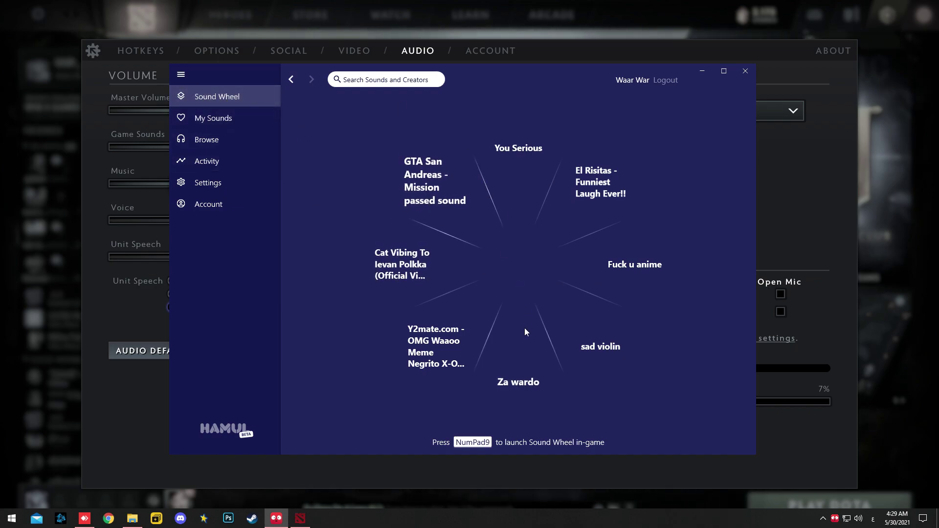
left_click(515, 172)
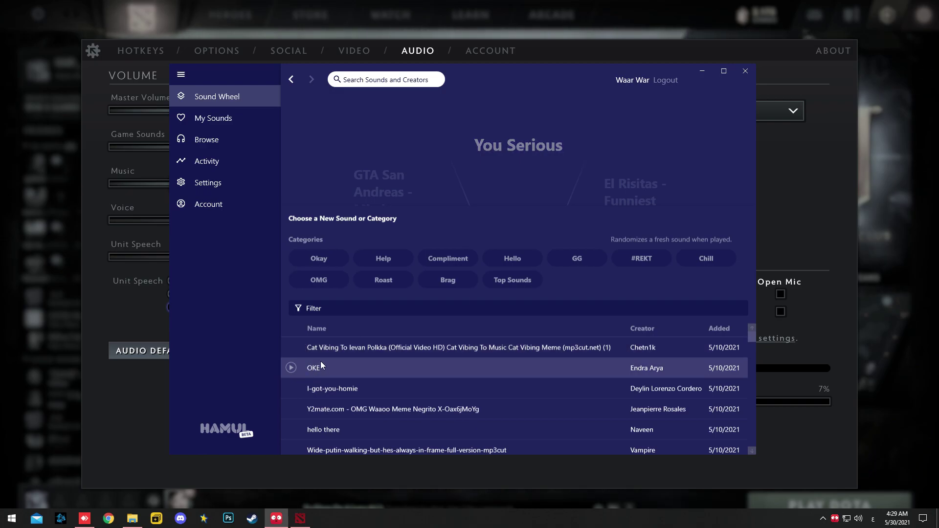
left_click(398, 248)
Change the wheel's Za wardo slot to yamete_kudasai and set it back to Za wardo
left_click(529, 362)
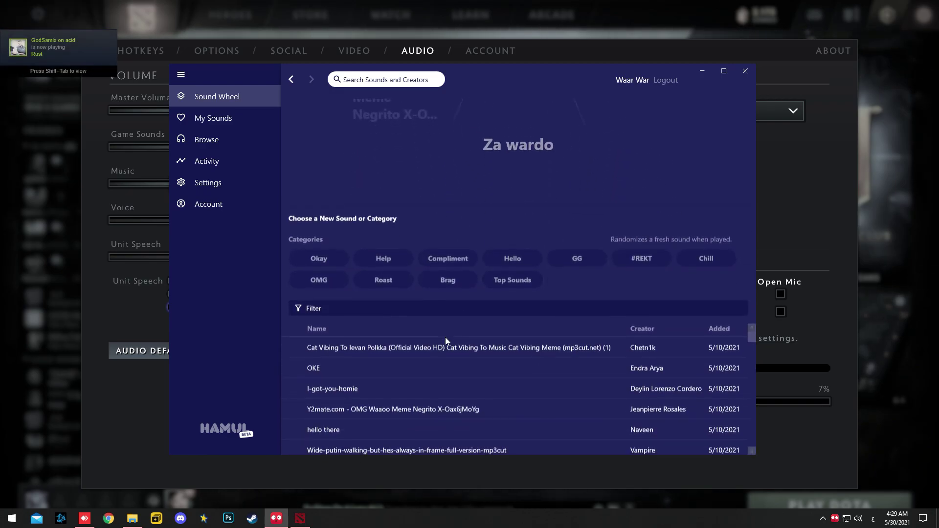
scroll(394, 370, "down", 5)
scroll(395, 370, "down", 15)
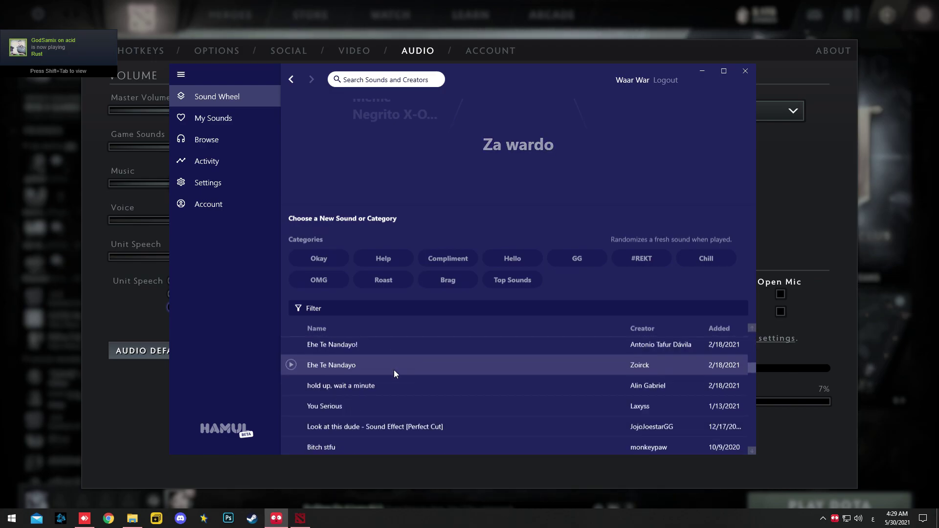
scroll(394, 374, "down", 1)
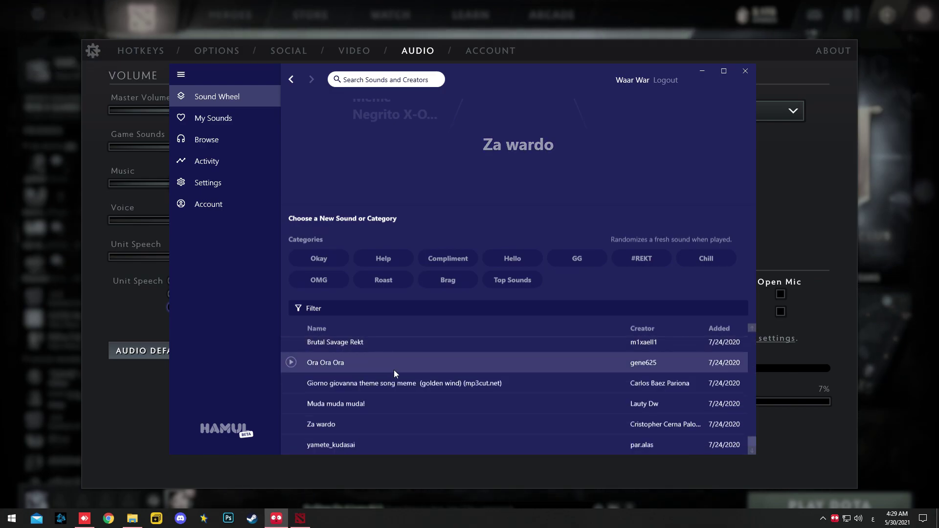
left_click(351, 445)
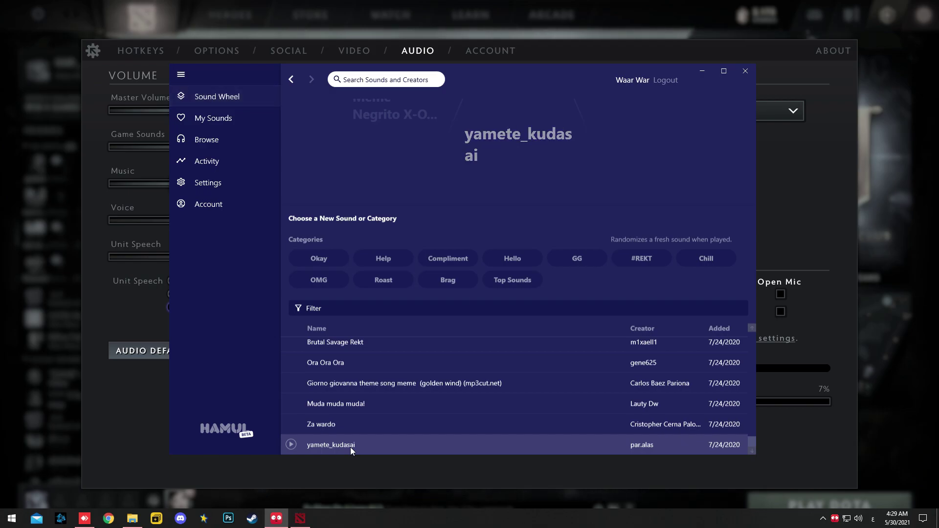
left_click(374, 424)
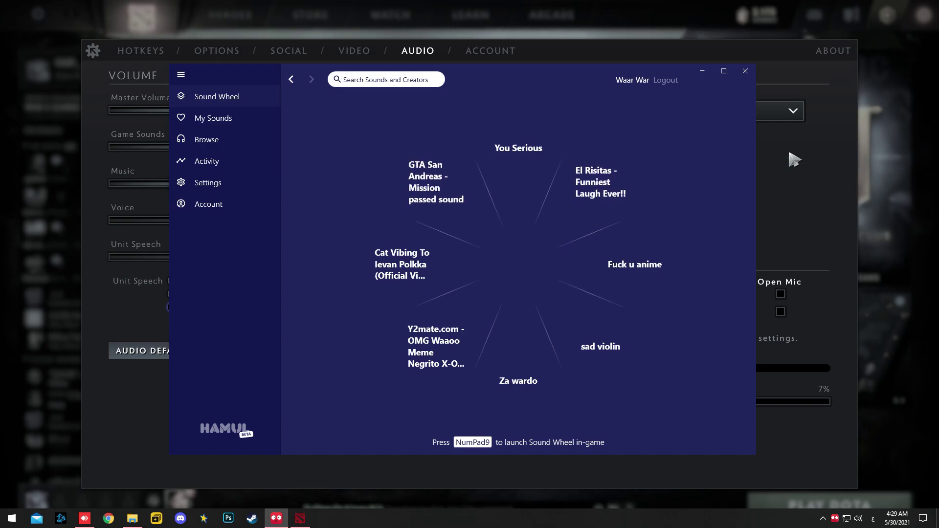
Switch to Dota 2 and launch demo mode with the Arc Warden hero
left_click(256, 180)
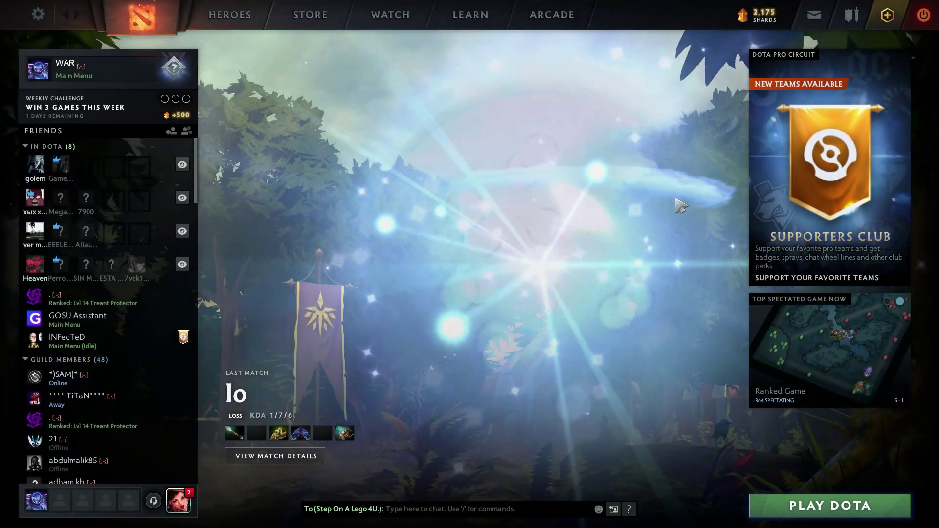
key("KP_9")
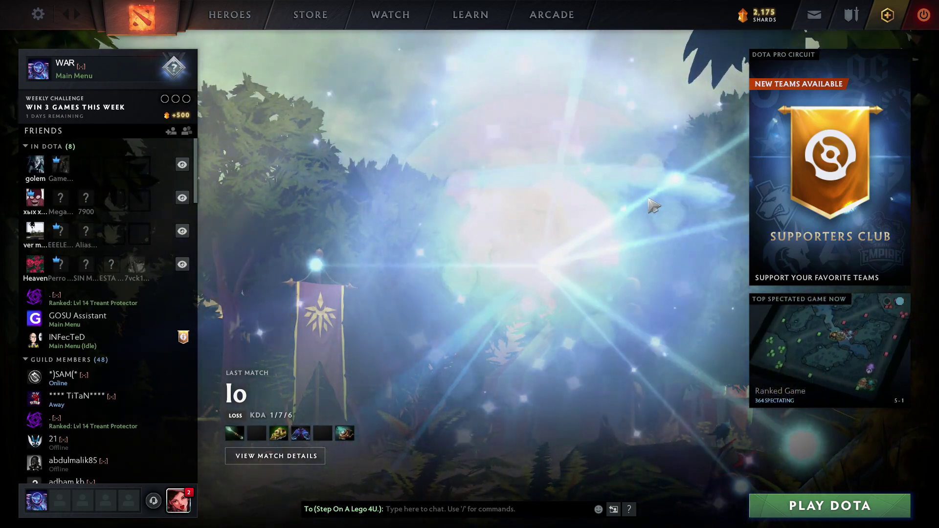
left_click(230, 15)
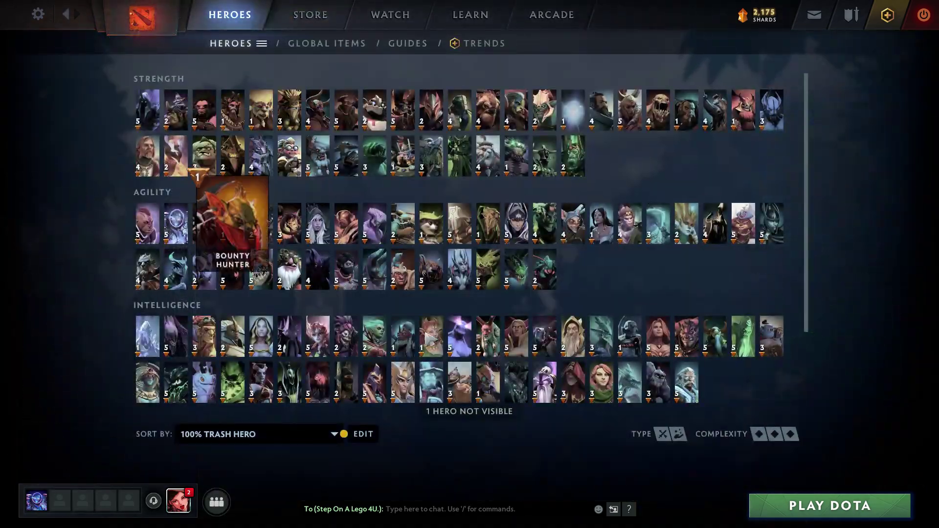
left_click(176, 224)
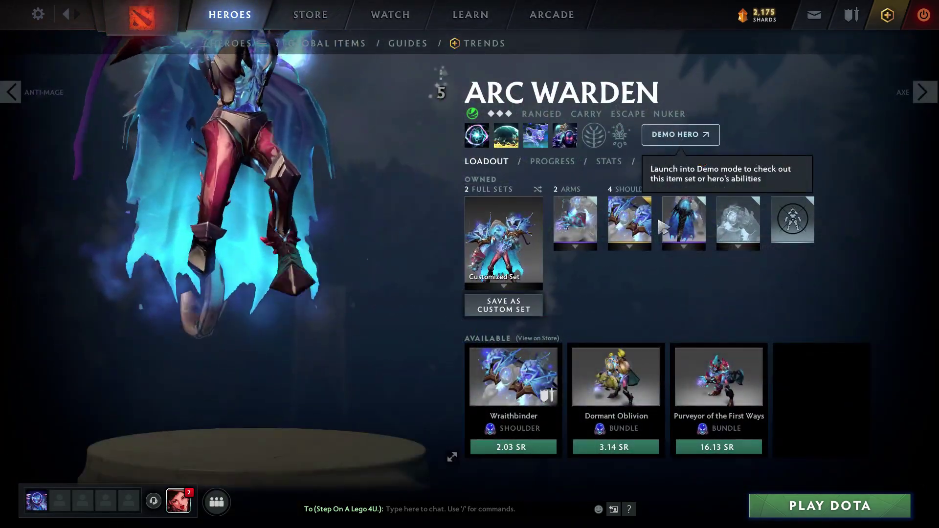
left_click(636, 131)
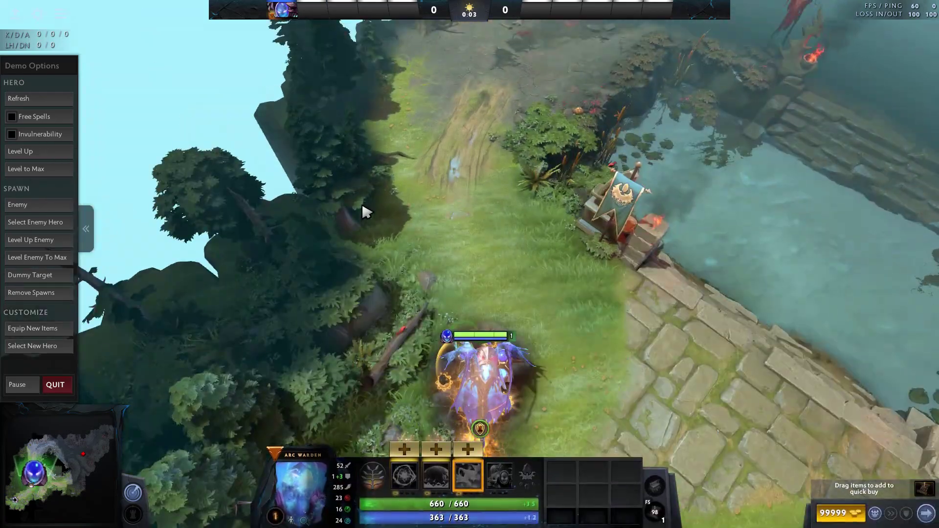
Move Arc Warden around the demo map and bring up Hamul's in-game sound wheel, pointing to sad violin
right_click(386, 189)
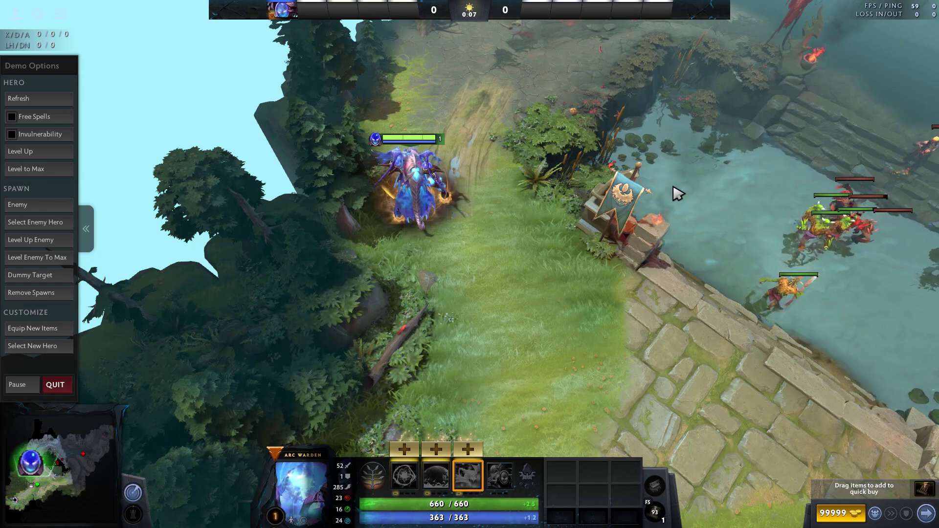
key("y")
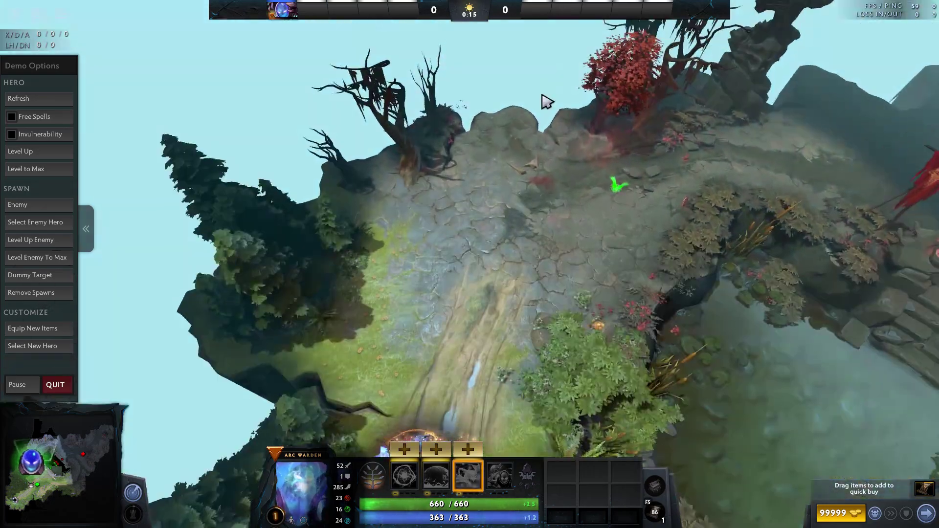
right_click(481, 179)
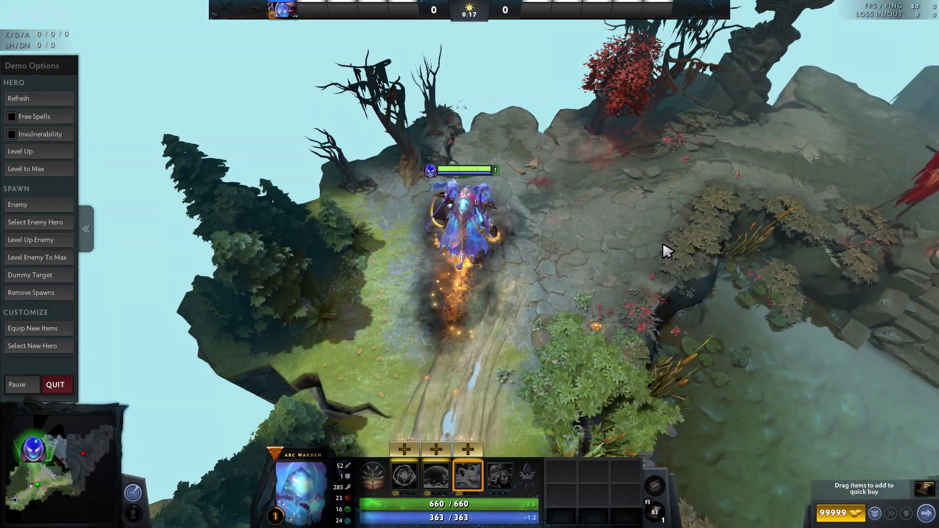
left_click_drag(646, 176, 938, 406)
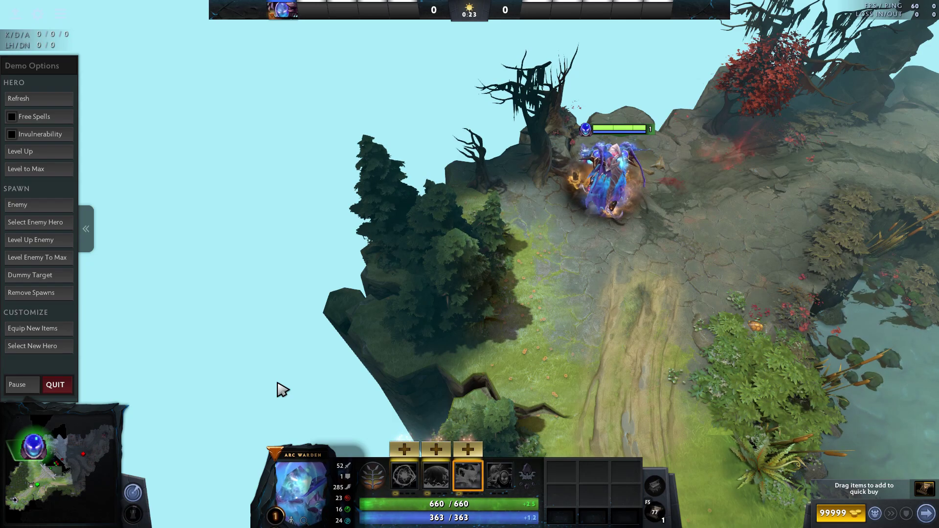
key("y")
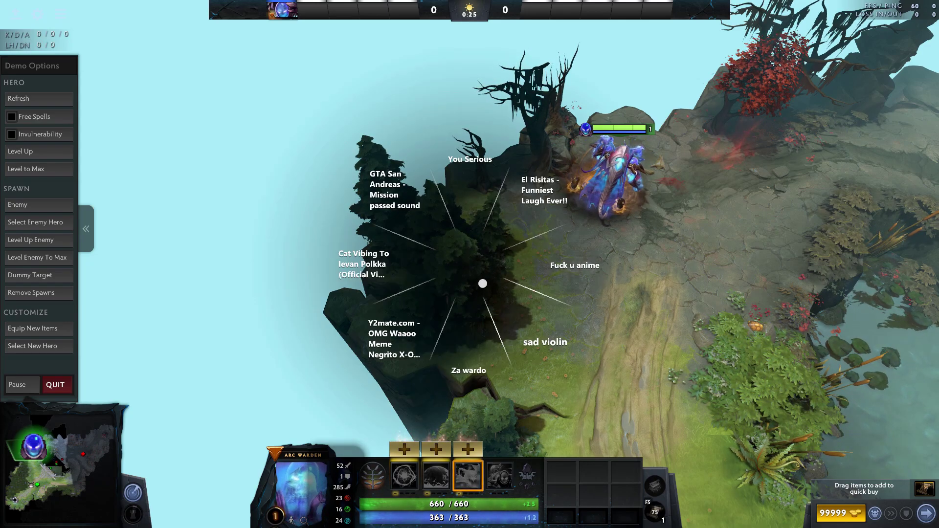
left_click(283, 389)
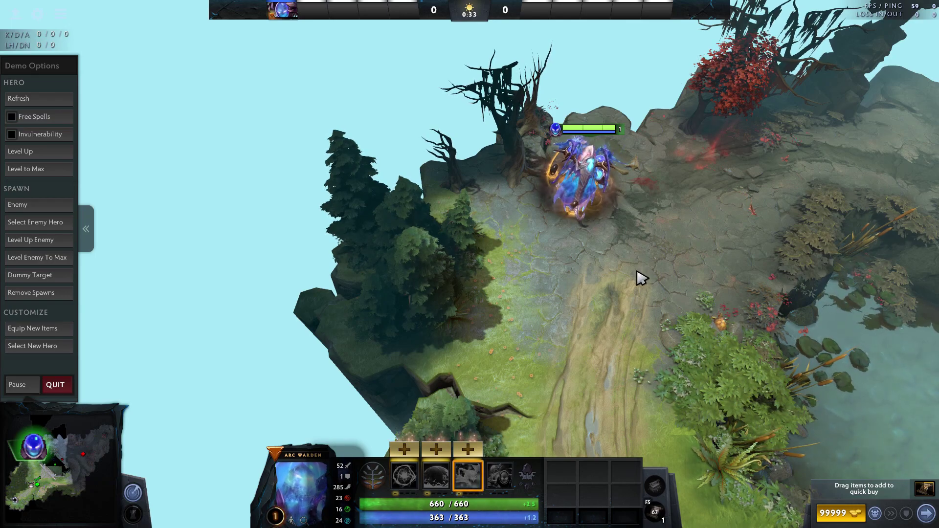
left_click_drag(797, 292, 872, 377)
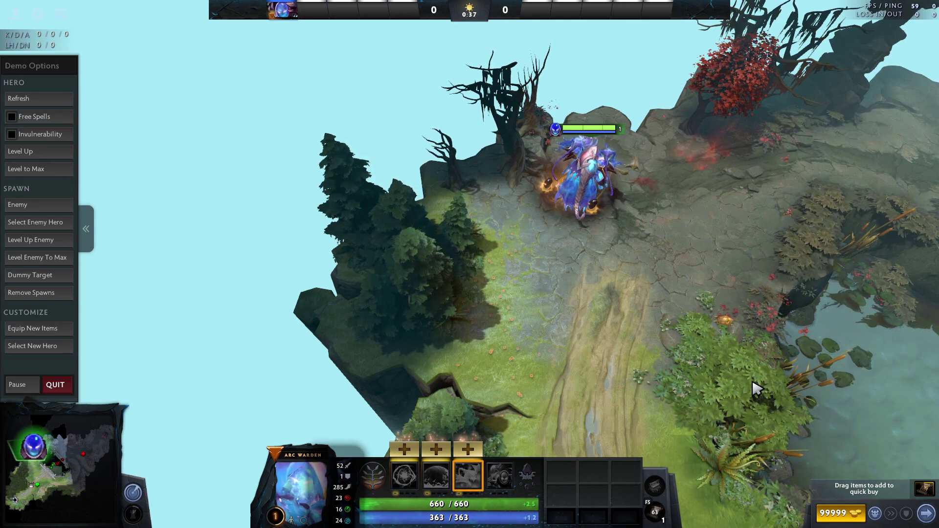
key("y")
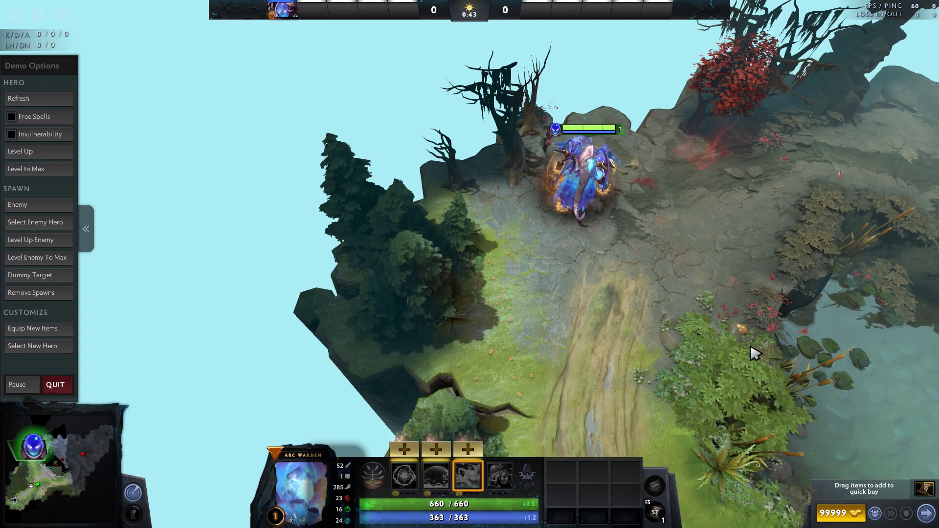
Check Hamul's Settings page, return to the Dota 2 demo and bring up the sound wheel on the El Risitas laugh sound
key("alt+Tab")
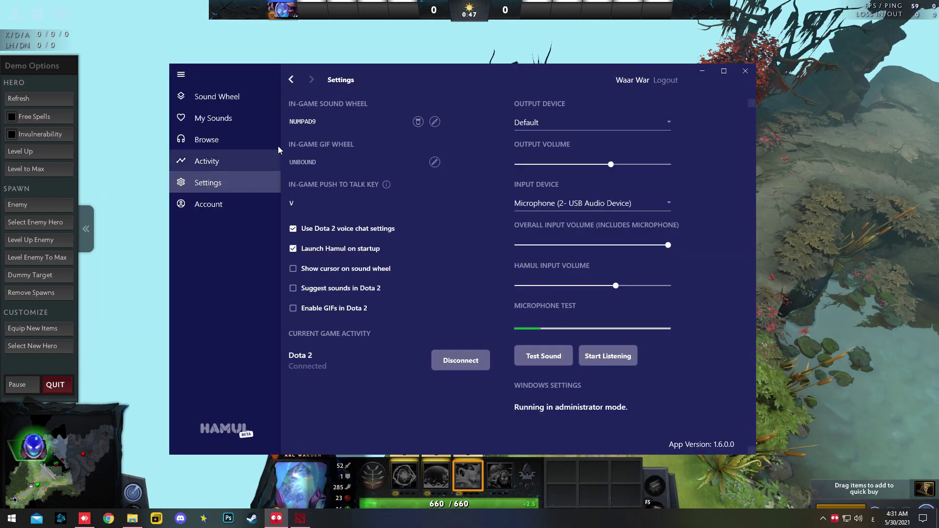
key("alt+Tab")
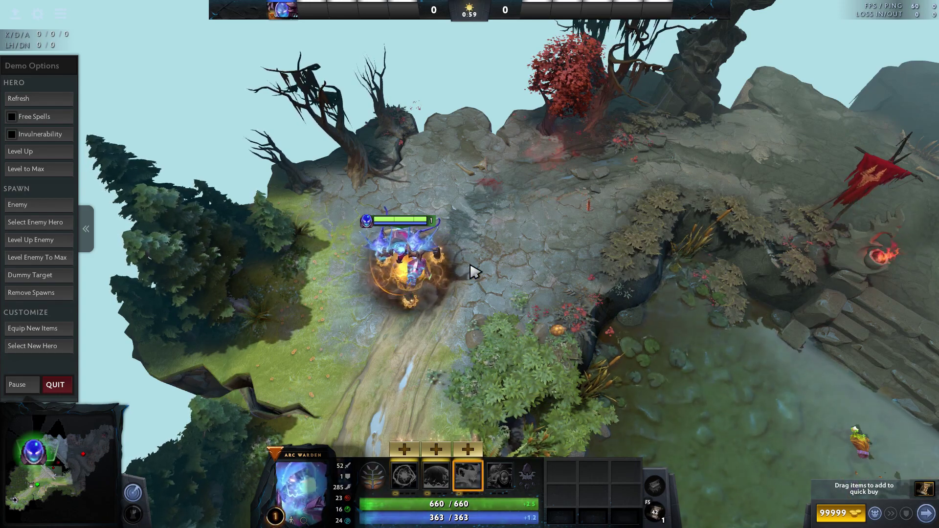
key("y")
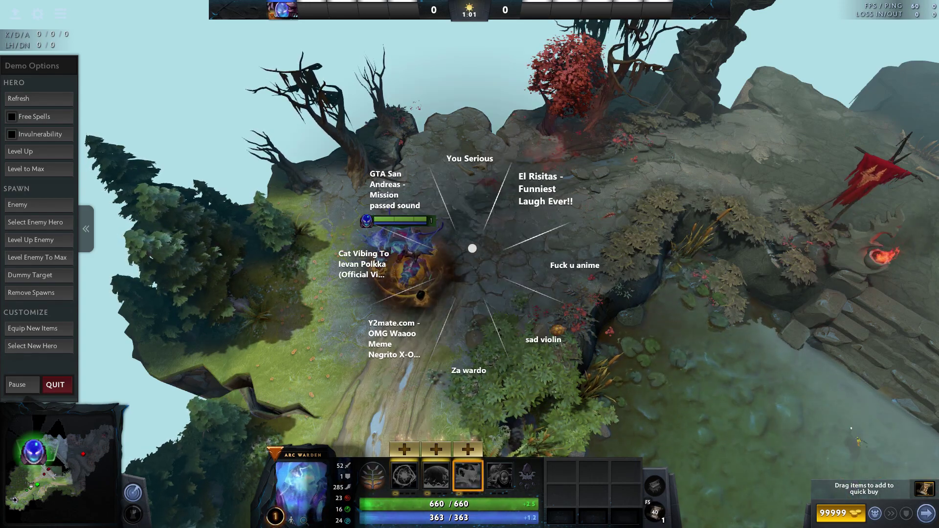